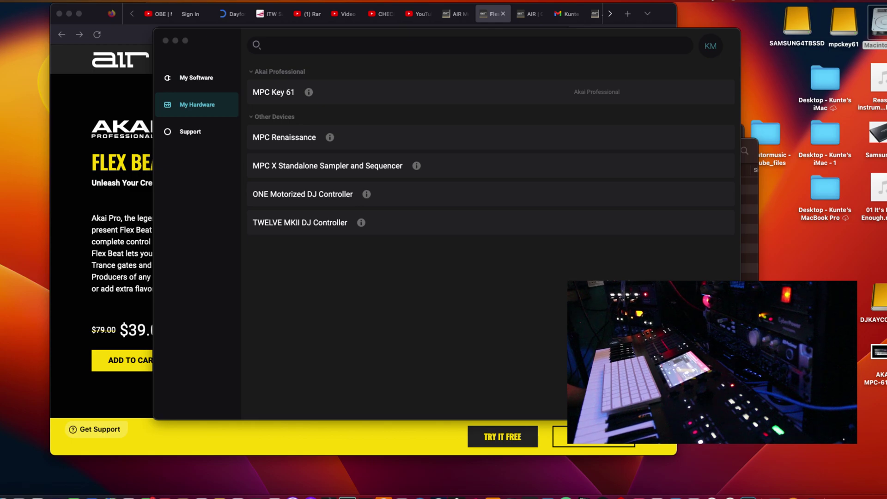
# Step: Bring inMusic Software Center to the front and show the My Software list
pyautogui.moveTo(798, 489)
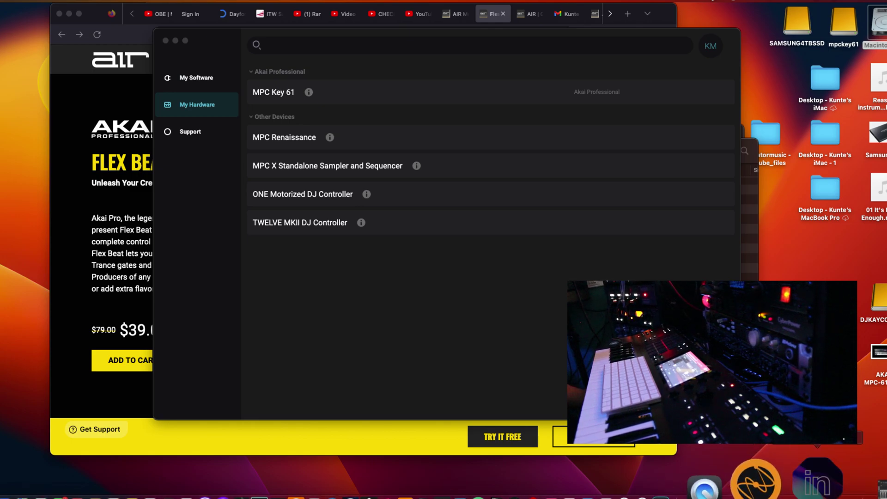
pyautogui.click(798, 483)
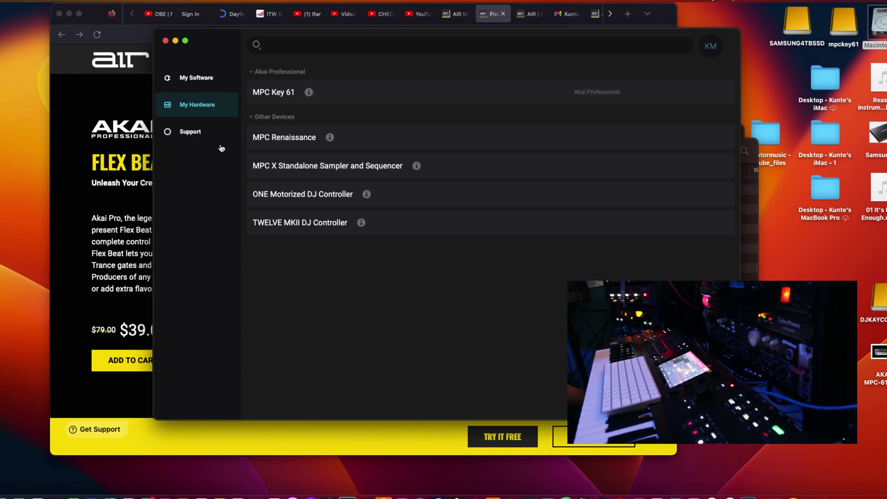
pyautogui.click(206, 82)
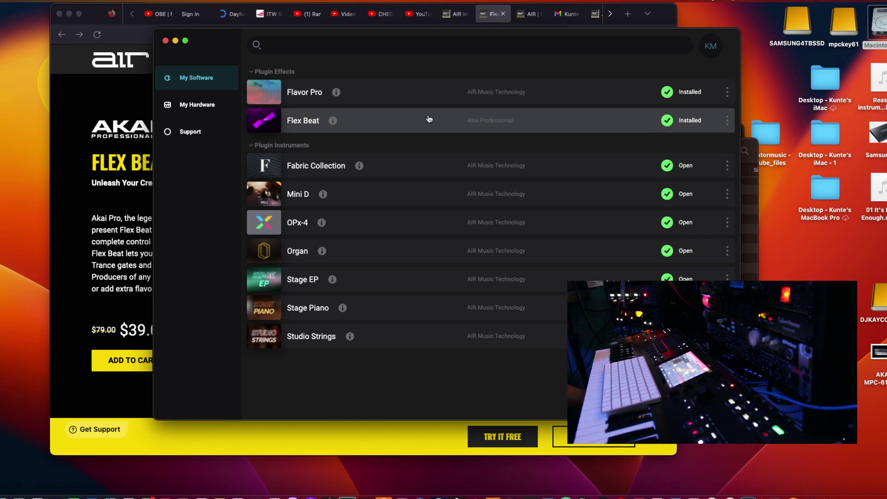
# Step: Check Flex Beat's info and 'already installed' status, then cancel without reinstalling
pyautogui.click(720, 126)
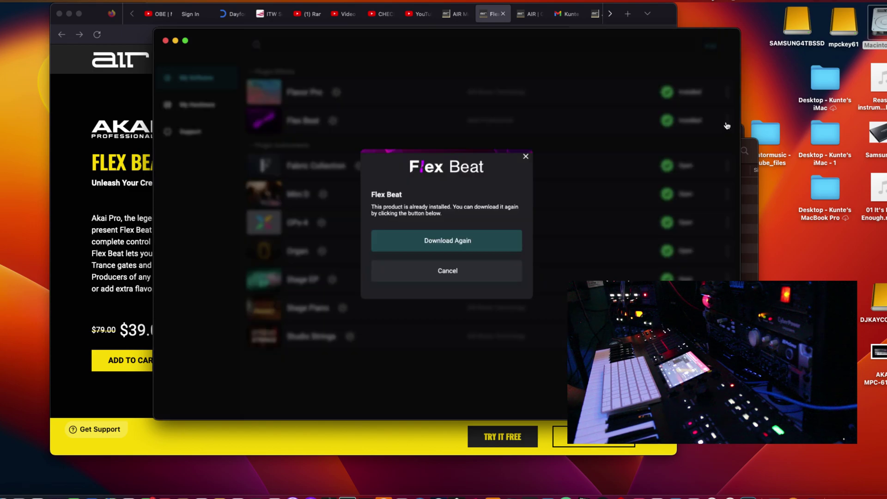
pyautogui.click(486, 235)
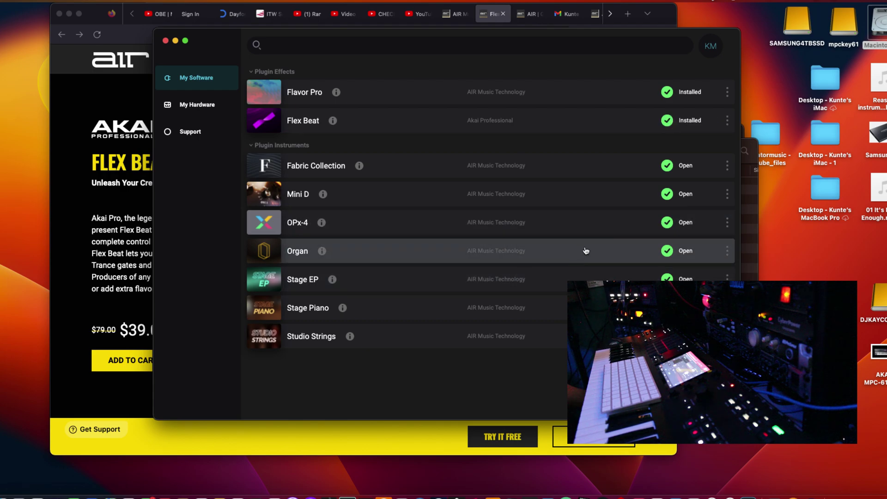
pyautogui.click(479, 121)
pyautogui.click(480, 121)
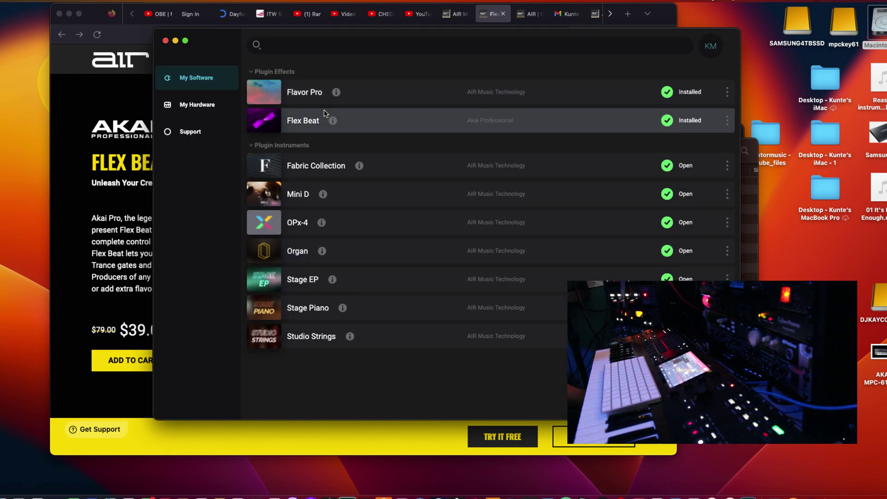
pyautogui.click(333, 119)
pyautogui.click(333, 119)
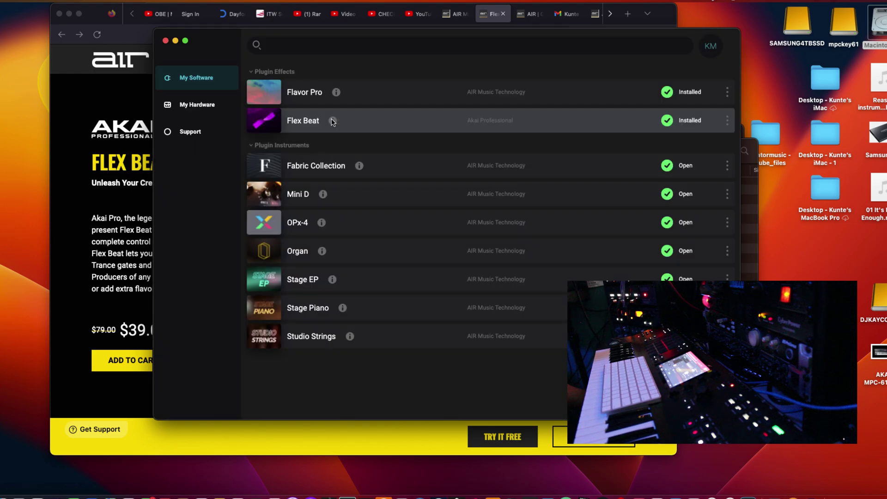
pyautogui.click(728, 124)
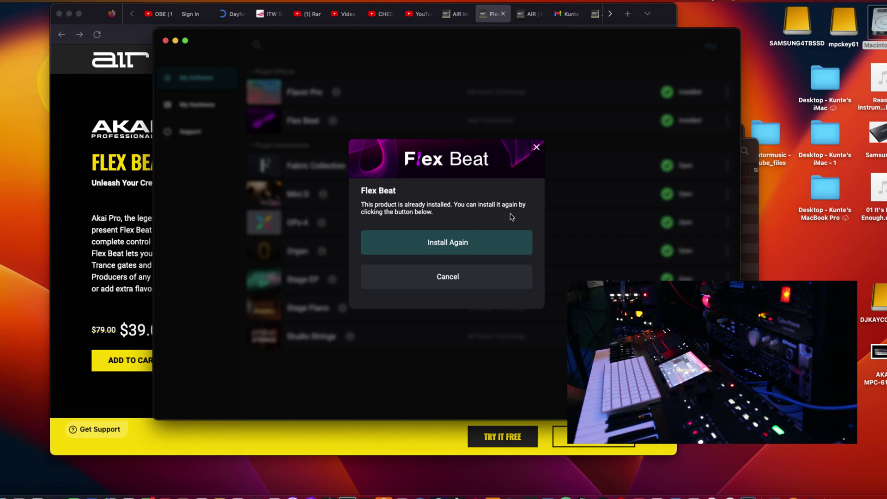
pyautogui.click(444, 283)
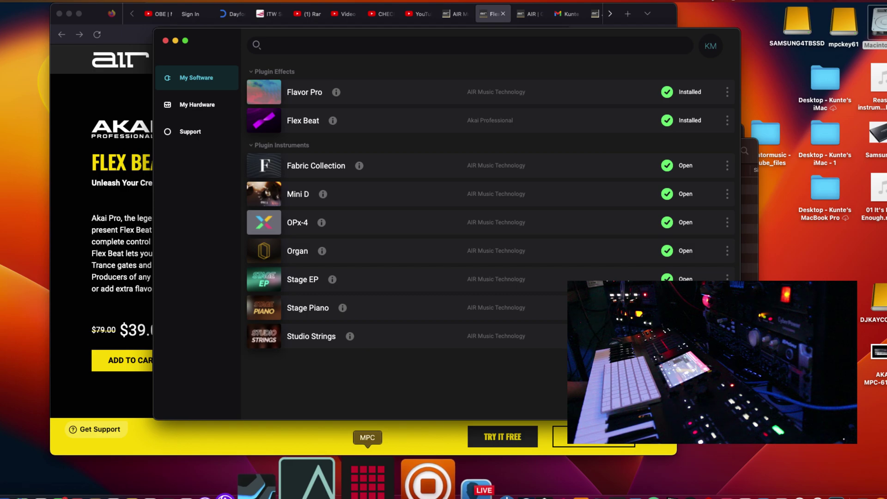
# Step: Launch MPC and open Settings at the Plugins page with VST folders and AudioUnits
pyautogui.click(368, 480)
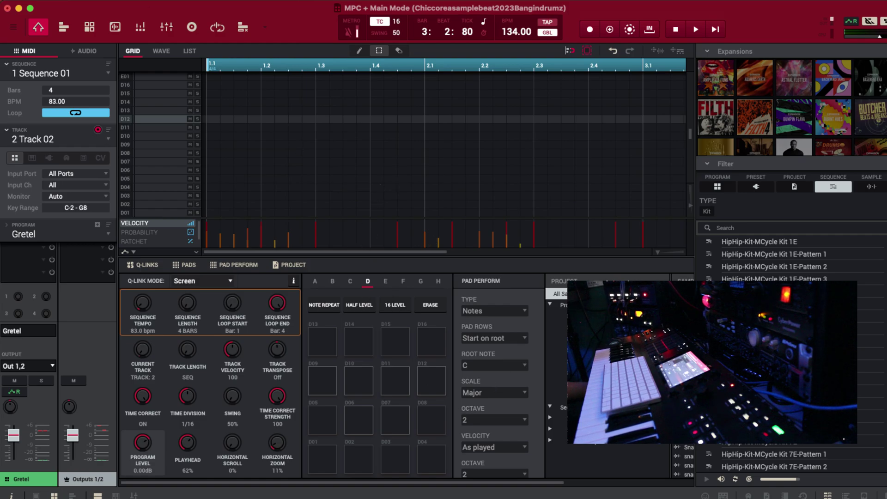
pyautogui.click(26, 2)
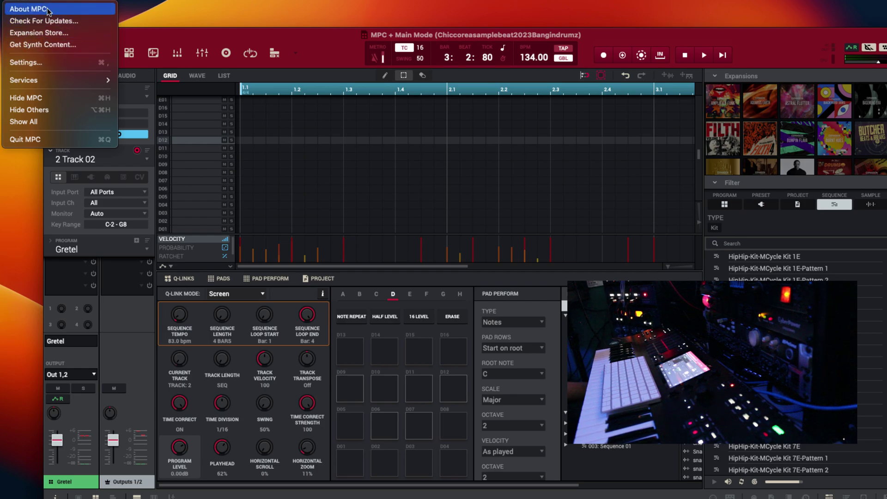
pyautogui.click(50, 64)
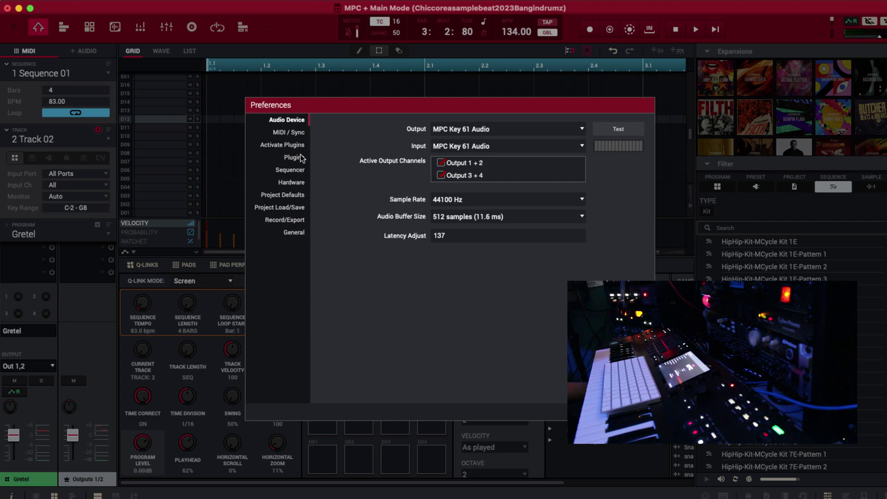
pyautogui.click(299, 160)
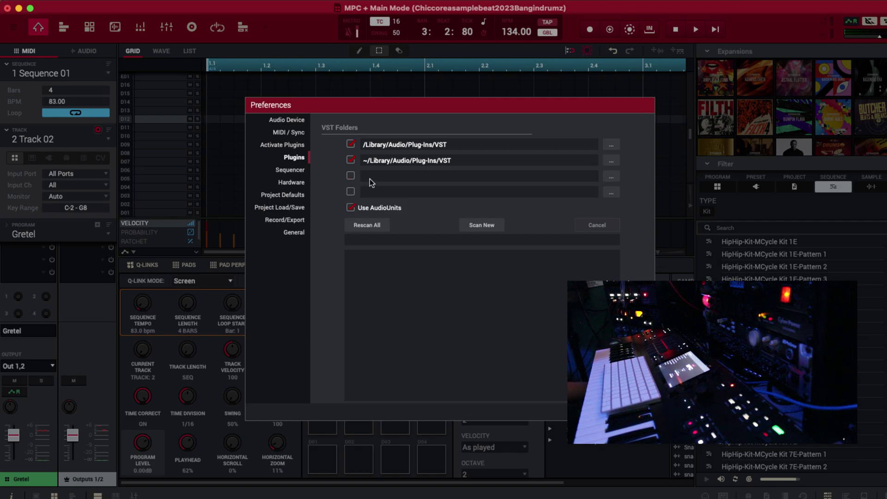
# Step: Run Scan New in the Plugins preferences so each AudioUnit is checked and marked OK
pyautogui.click(484, 227)
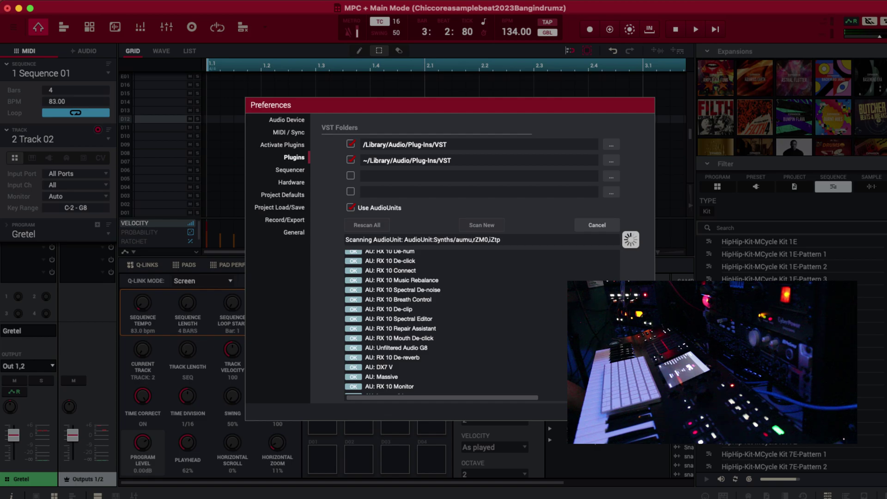
# Step: Close Preferences after the scan to return to the project's main page
pyautogui.click(214, 223)
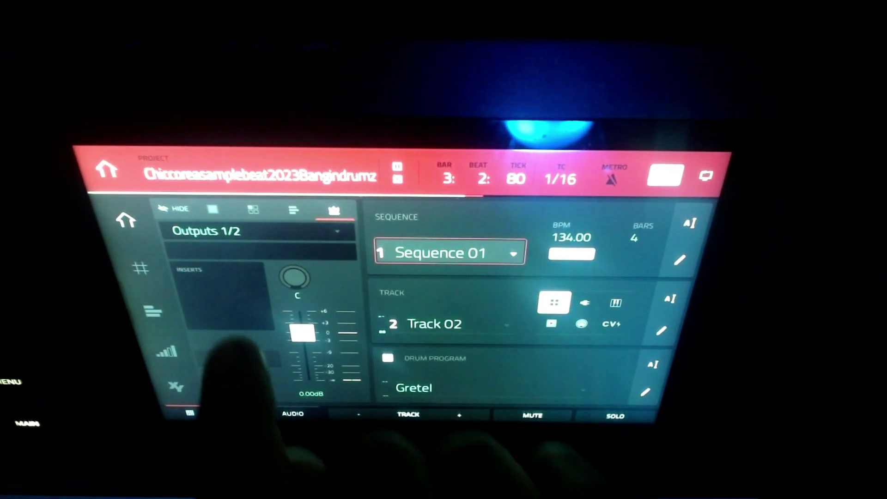
# Step: Load Flex Beat (VST) from Akai Professional into insert slot 1 of Outputs 1/2
pyautogui.click(217, 319)
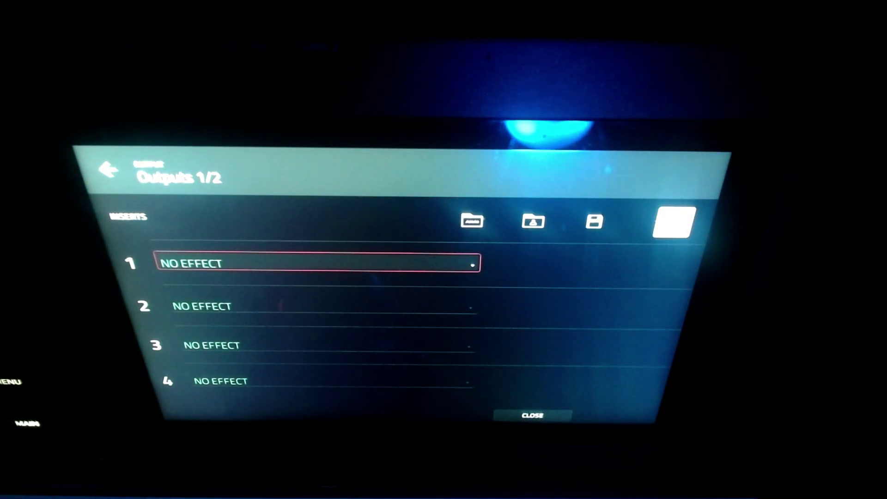
pyautogui.press('Return')
pyautogui.press('Down')
pyautogui.press('Down')
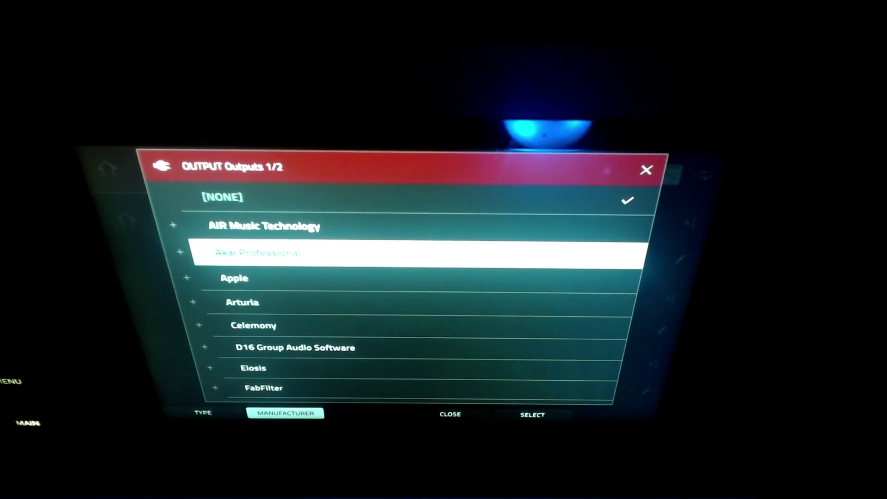
pyautogui.press('Right')
pyautogui.press('Down')
pyautogui.press('Down')
pyautogui.press('Down')
pyautogui.press('Down')
pyautogui.press('Down')
pyautogui.press('Down')
pyautogui.press('Down')
pyautogui.press('Down')
pyautogui.press('Down')
pyautogui.press('Down')
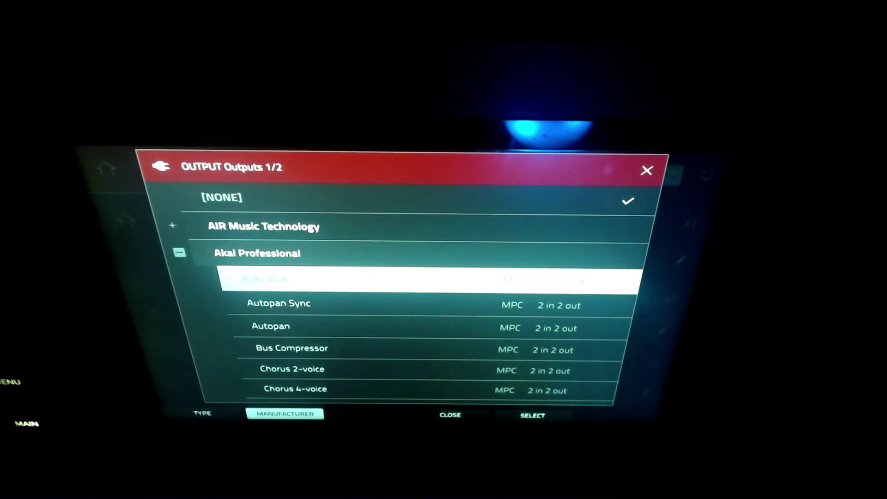
pyautogui.press('Down')
pyautogui.press('Down')
pyautogui.press('Down')
pyautogui.press('Down')
pyautogui.press('Down')
pyautogui.press('Down')
pyautogui.press('Down')
pyautogui.press('Down')
pyautogui.press('Down')
pyautogui.press('Down')
pyautogui.press('Down')
pyautogui.press('Down')
pyautogui.press('Down')
pyautogui.press('Down')
pyautogui.press('Down')
pyautogui.press('Down')
pyautogui.press('Down')
pyautogui.press('Down')
pyautogui.press('Down')
pyautogui.press('Down')
pyautogui.press('Down')
pyautogui.press('Up')
pyautogui.press('Up')
pyautogui.press('Up')
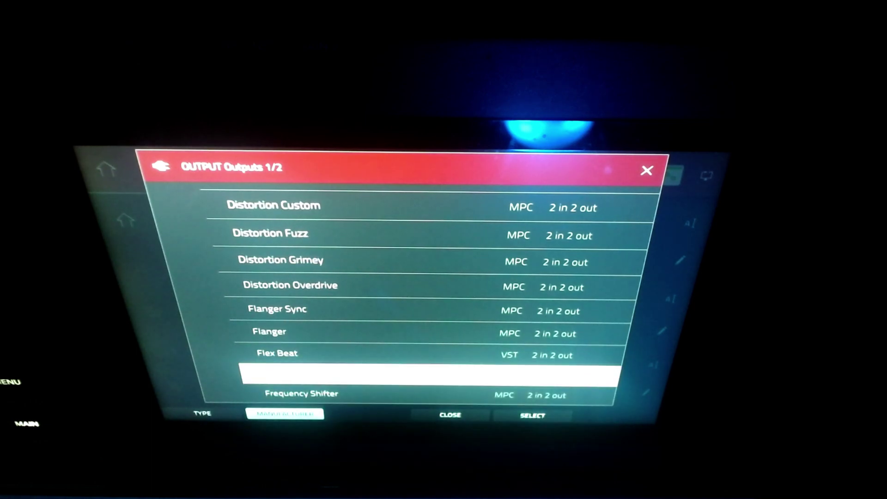
pyautogui.press('Down')
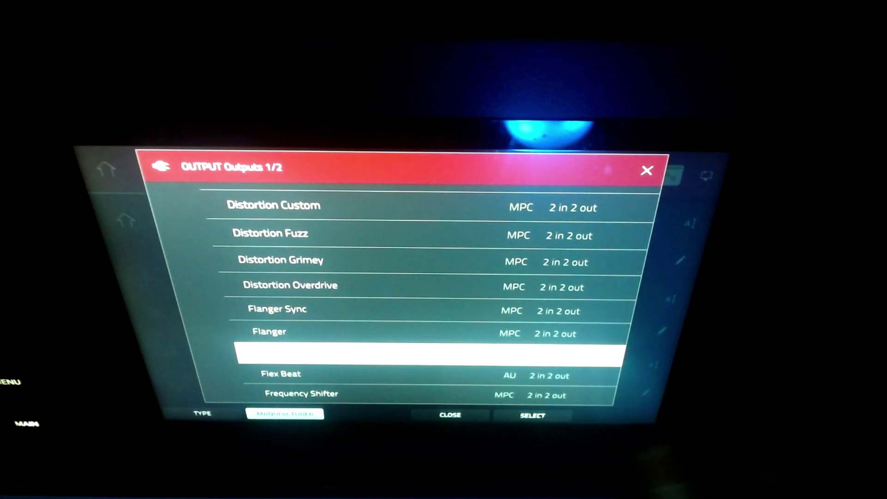
pyautogui.click(533, 416)
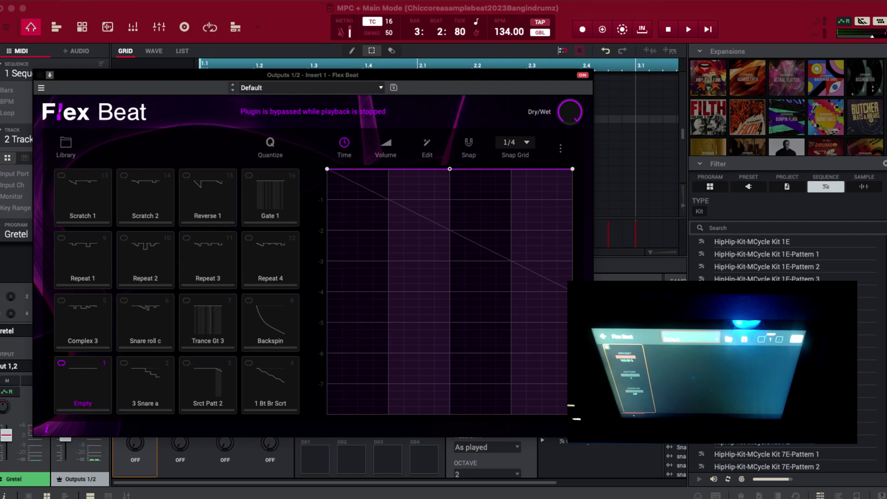
# Step: Play, stop and replay the sequence through Flex Beat, then close its plugin window
pyautogui.press('space')
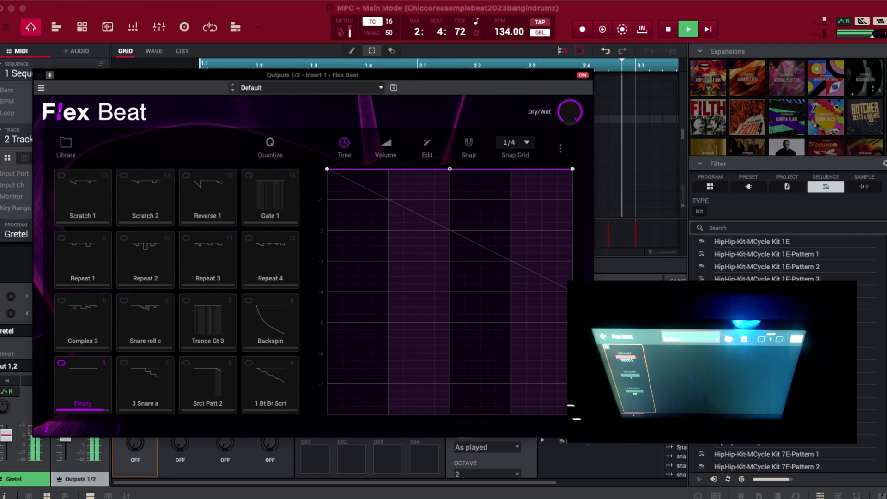
pyautogui.press('space')
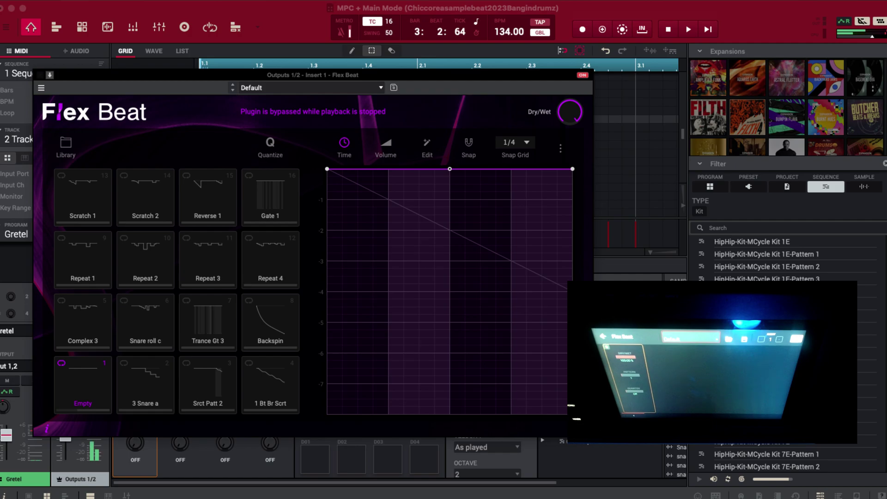
pyautogui.press('space')
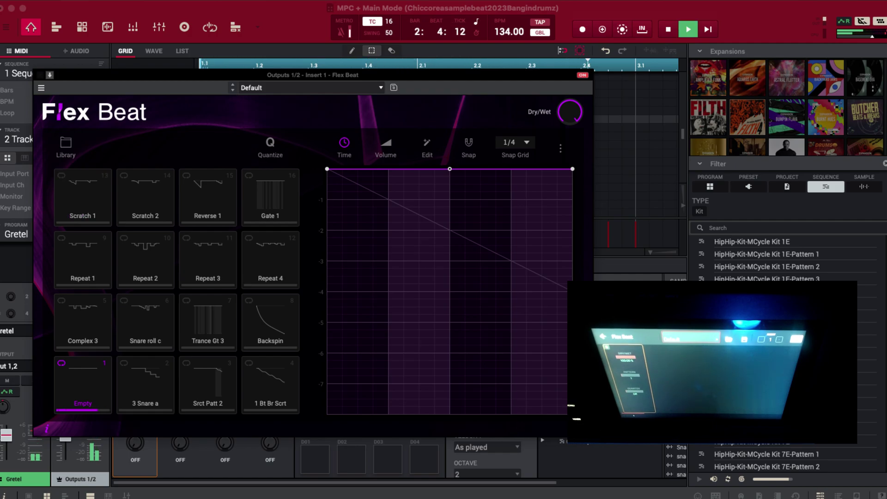
pyautogui.click(62, 29)
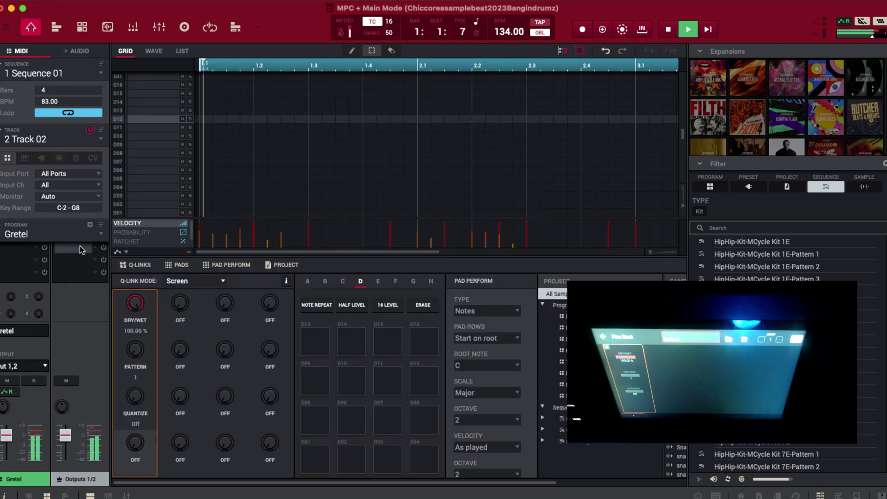
# Step: Reopen Flex Beat and audition the Complex 3 and Repeat 1–4 patterns
pyautogui.click(84, 271)
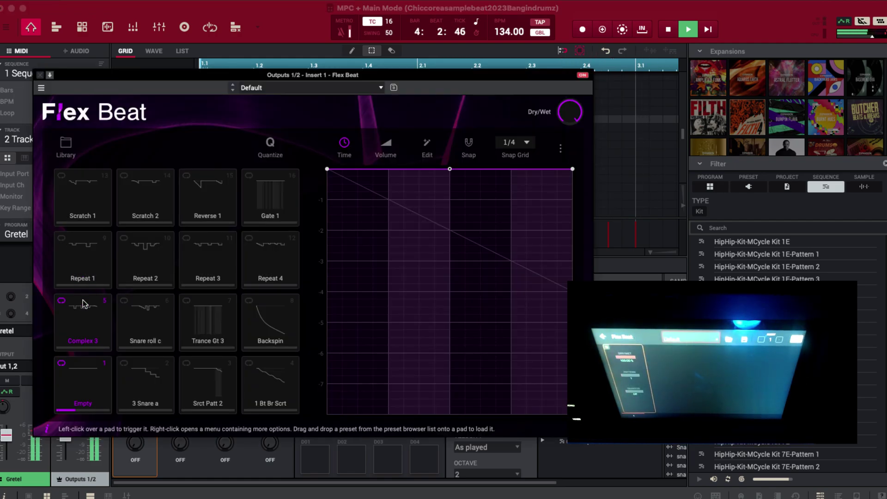
pyautogui.click(78, 329)
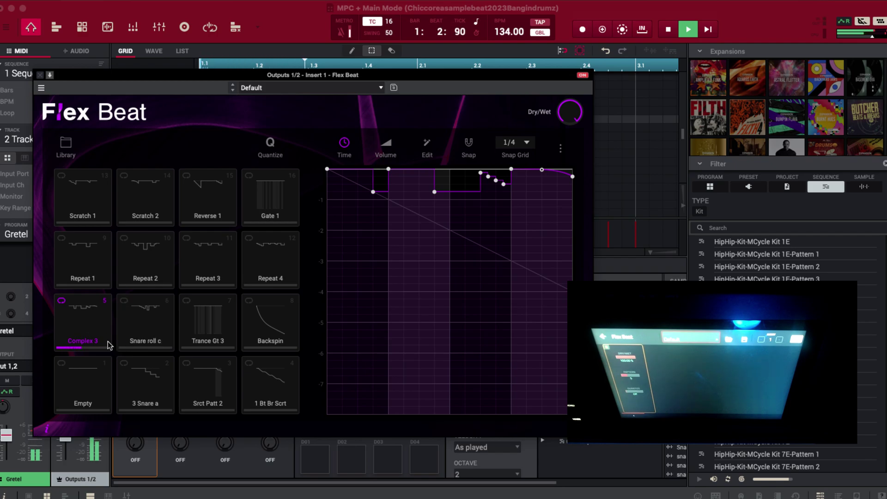
pyautogui.click(98, 276)
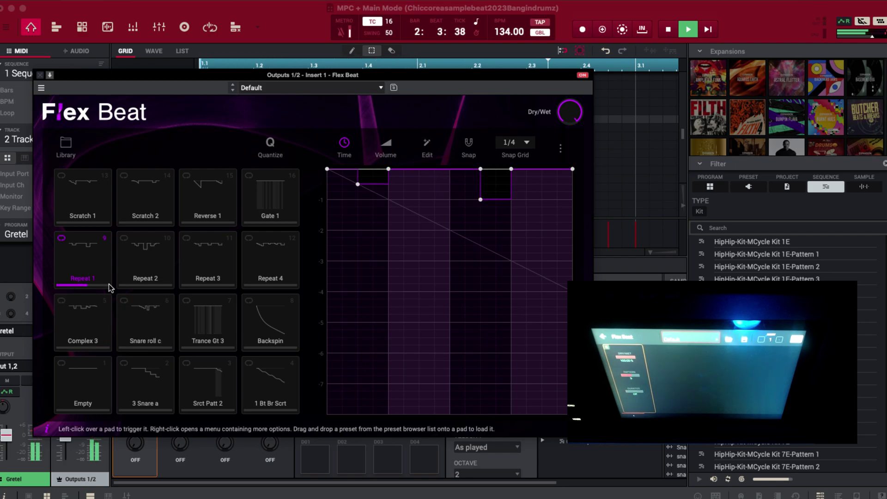
pyautogui.click(154, 275)
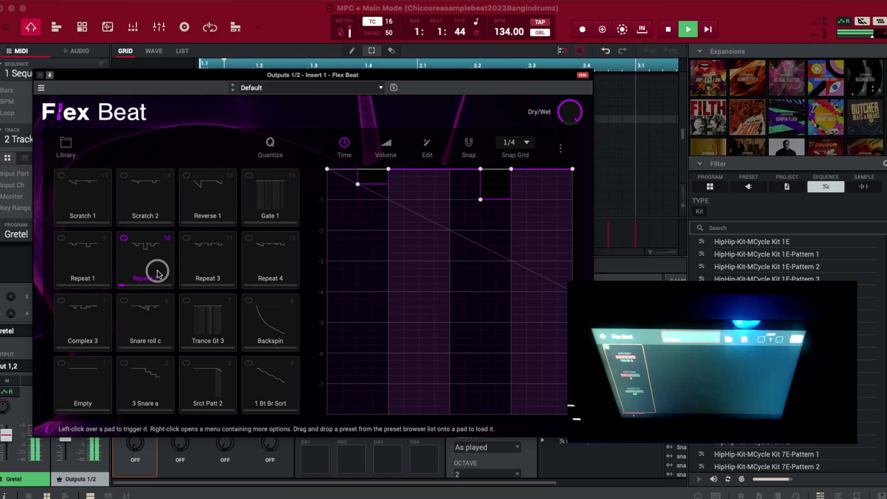
pyautogui.click(212, 264)
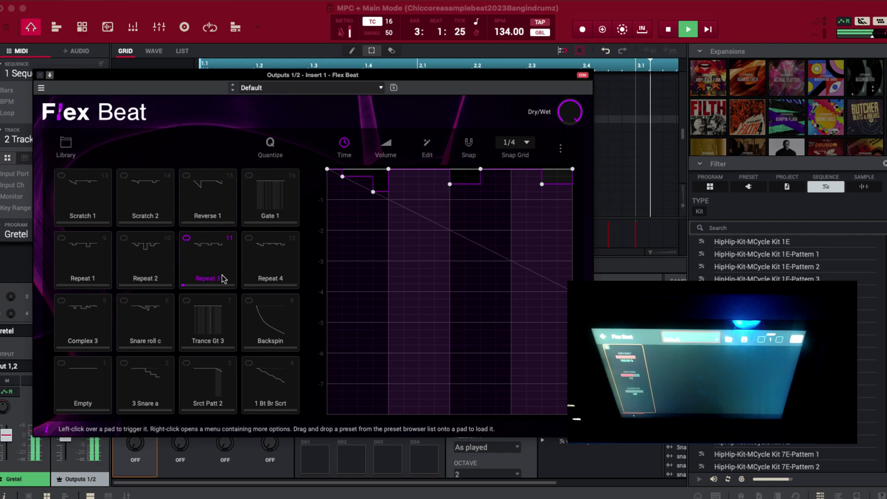
pyautogui.click(272, 271)
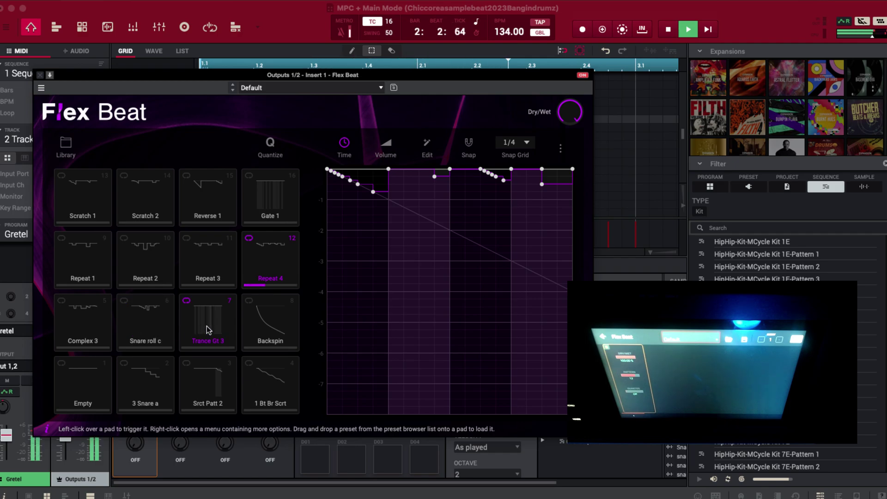
# Step: Try the 3 Snare a and Srct Patt 2 patterns, return to Complex 3, then stop playback
pyautogui.click(133, 402)
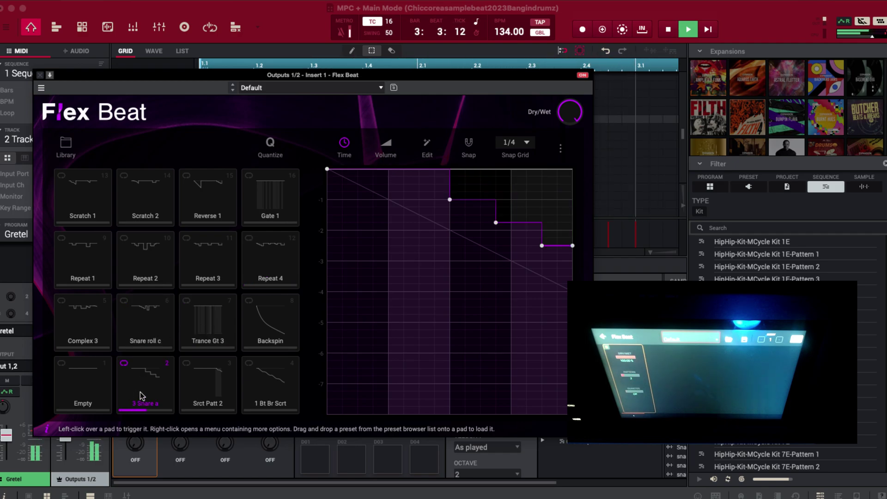
pyautogui.click(214, 400)
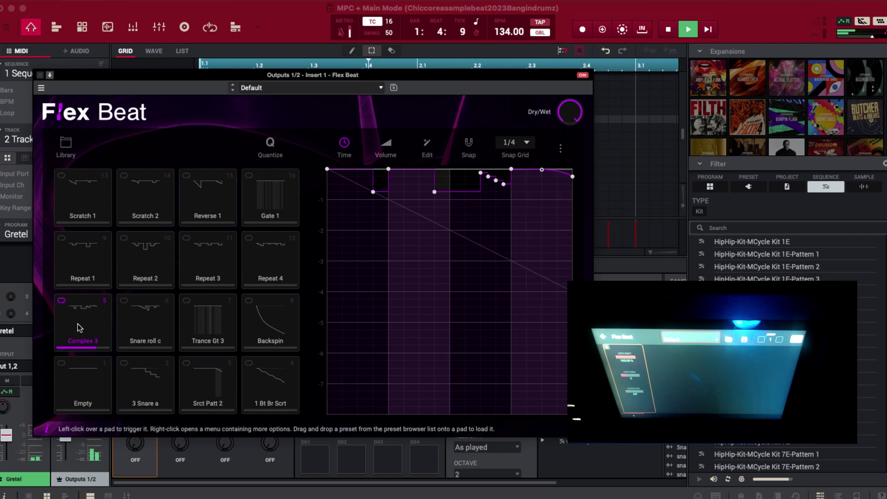
pyautogui.click(150, 335)
pyautogui.click(130, 332)
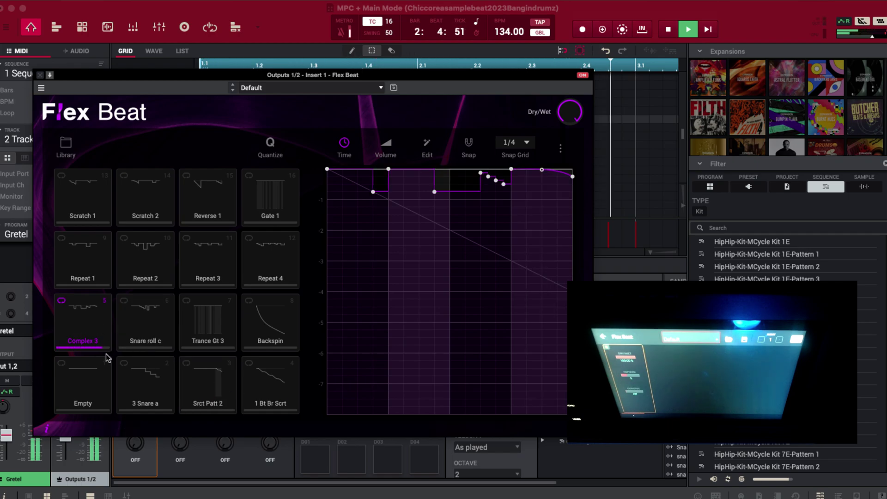
pyautogui.click(210, 325)
pyautogui.press('space')
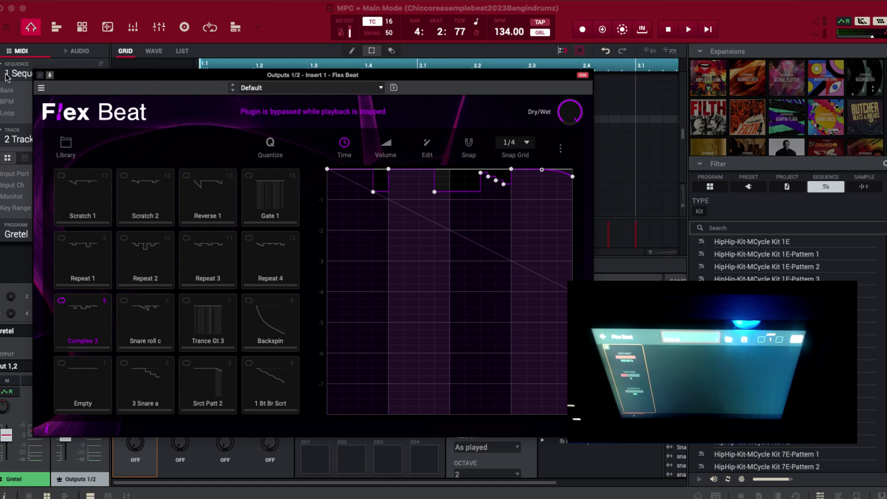
# Step: Delete Flex Beat from insert slot 1 in the Outputs 1/2 inserts list
pyautogui.moveTo(73, 75); pyautogui.dragTo(135, 89)
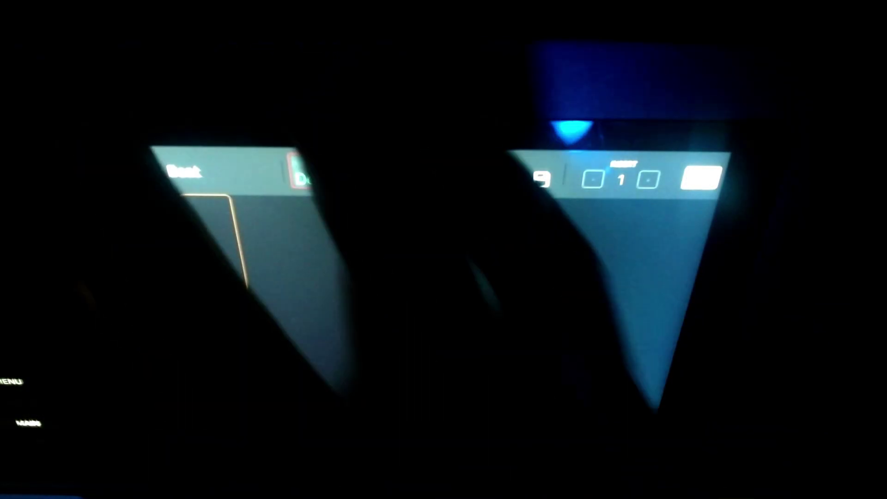
pyautogui.click(108, 170)
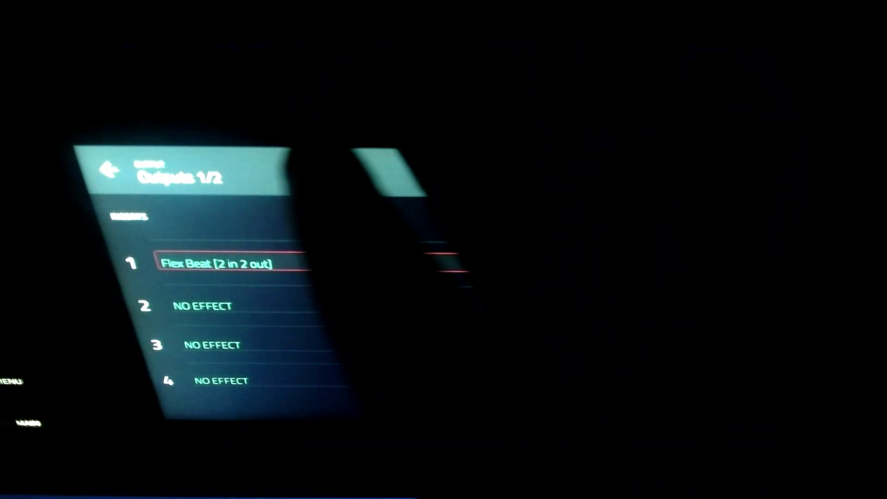
pyautogui.click(108, 170)
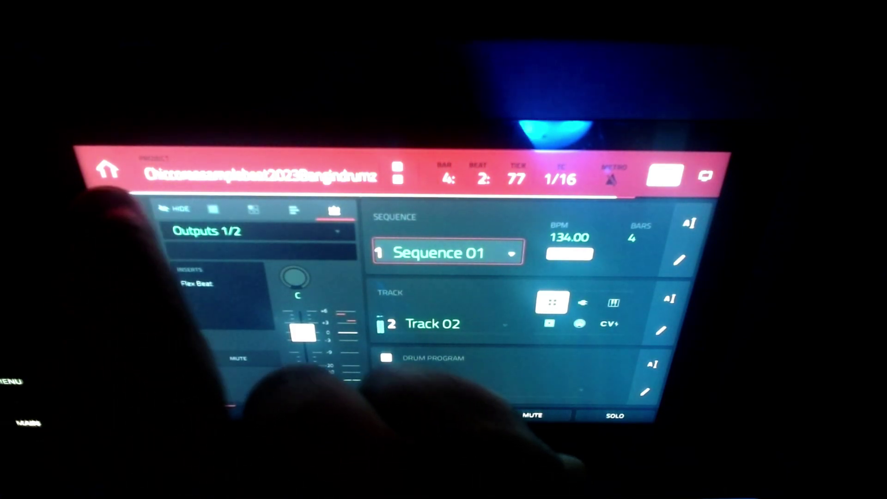
pyautogui.click(196, 283)
pyautogui.click(203, 306)
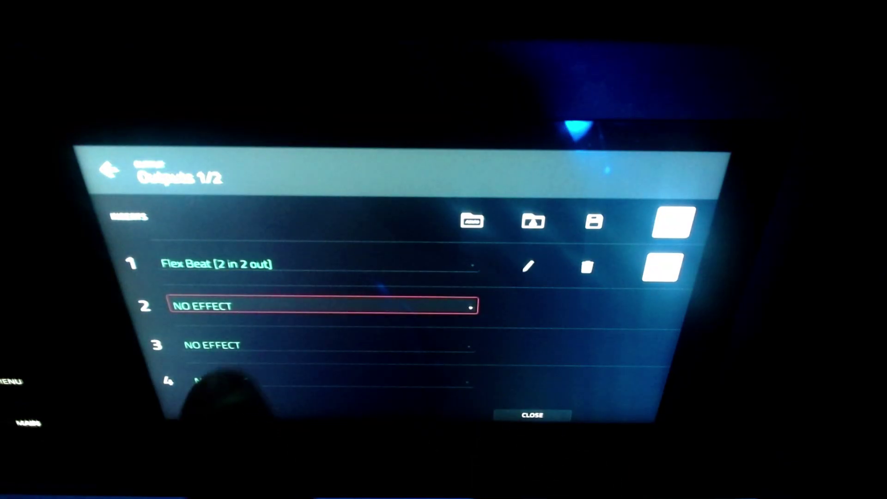
pyautogui.click(587, 267)
# Step: Open slot 1's effect browser, expand Akai Professional and find Flex Beat's VST and AU entries
pyautogui.click(208, 263)
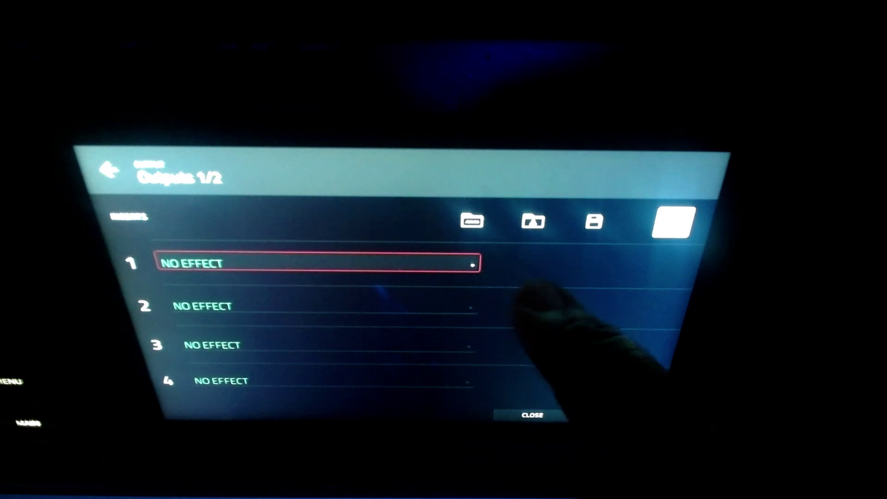
pyautogui.click(351, 264)
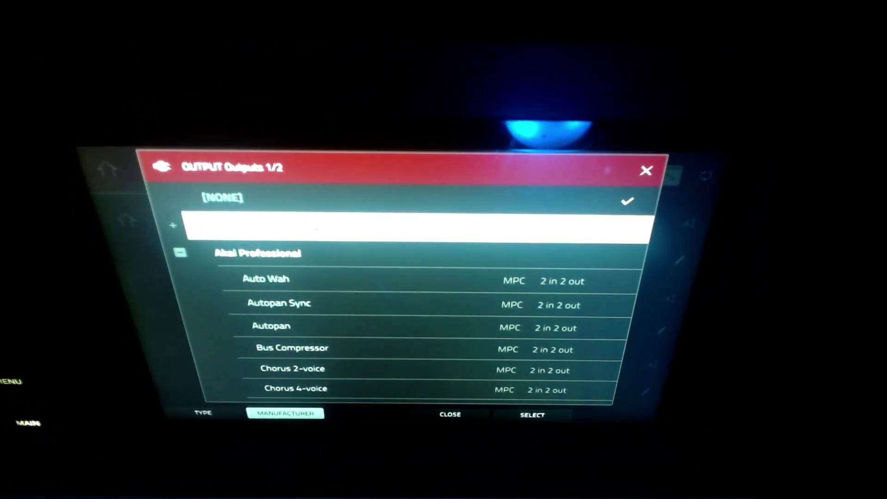
pyautogui.click(180, 252)
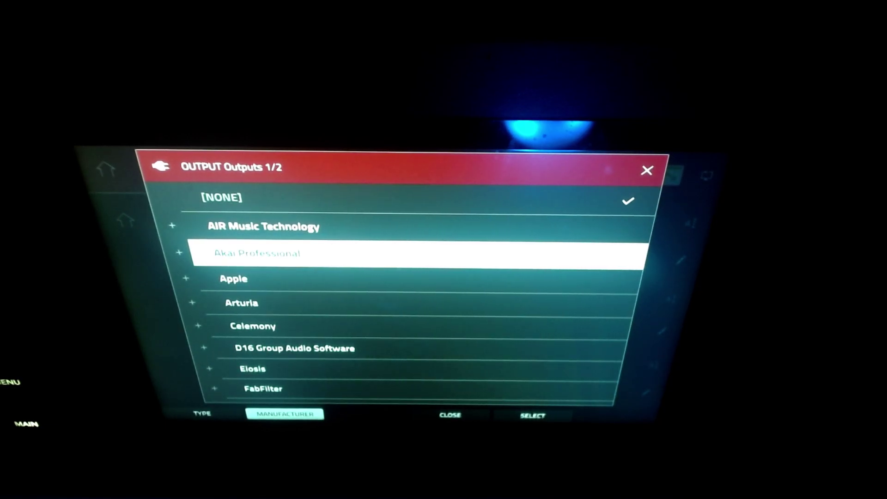
pyautogui.click(179, 253)
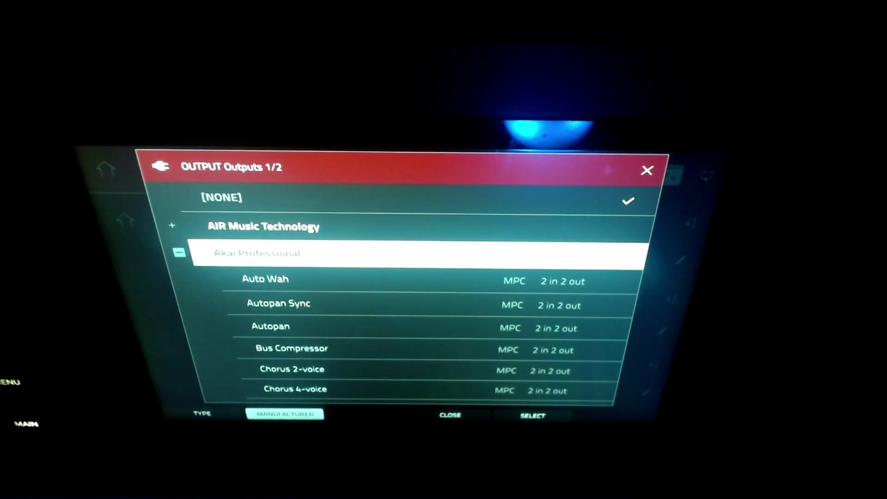
pyautogui.scroll(-16, 402, 296)
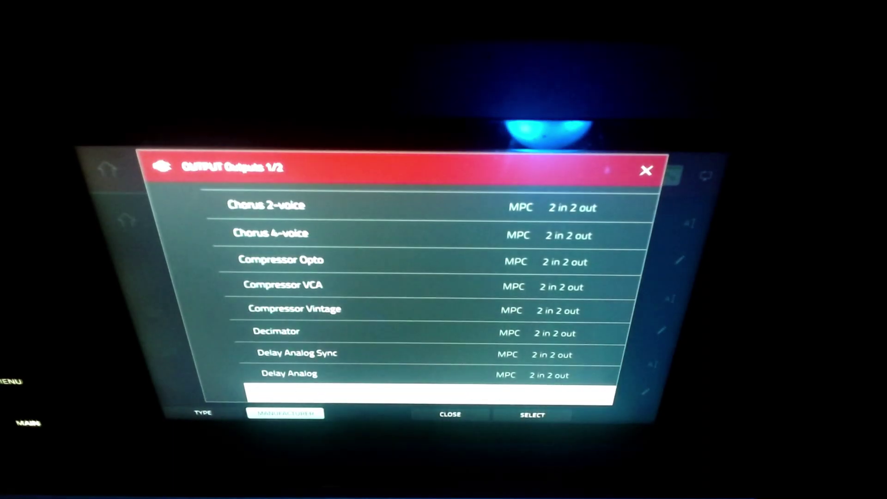
pyautogui.scroll(-11, 402, 296)
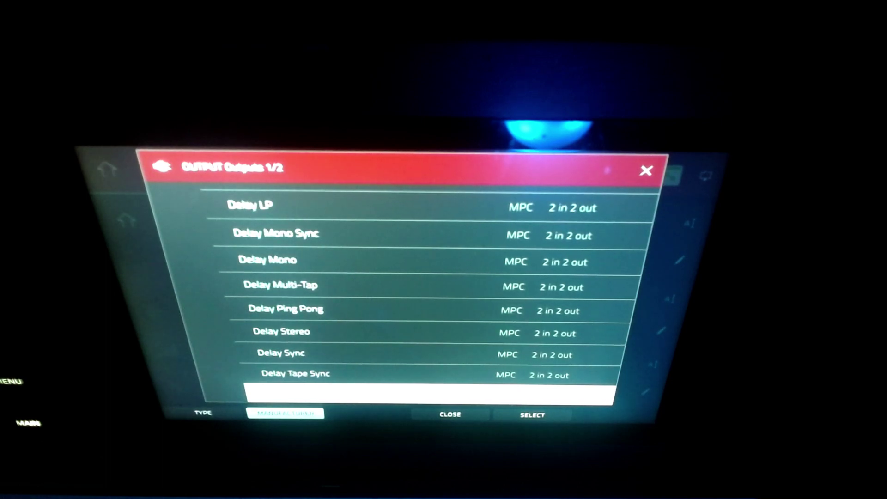
pyautogui.scroll(-4, 402, 296)
pyautogui.scroll(2, 402, 296)
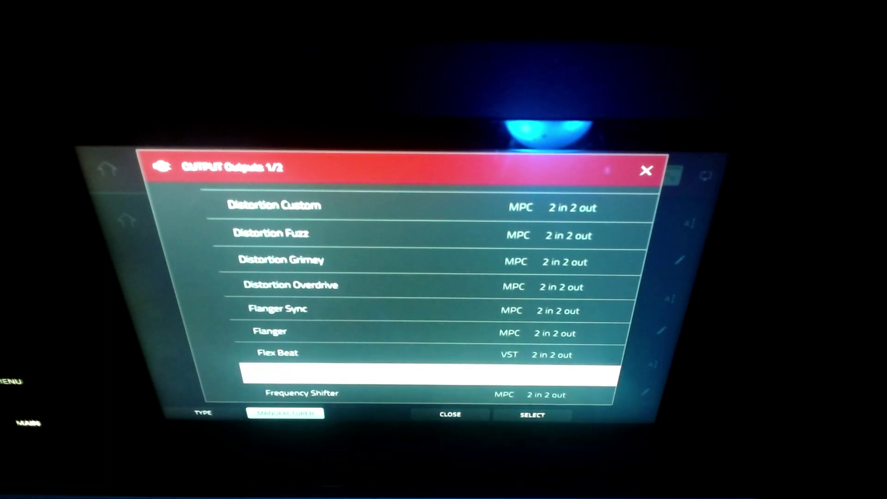
pyautogui.scroll(-3, 402, 296)
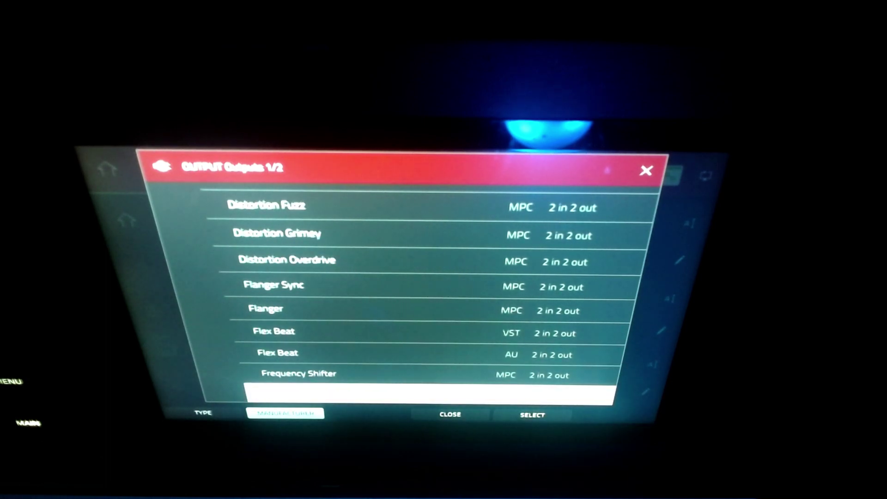
pyautogui.scroll(2, 402, 296)
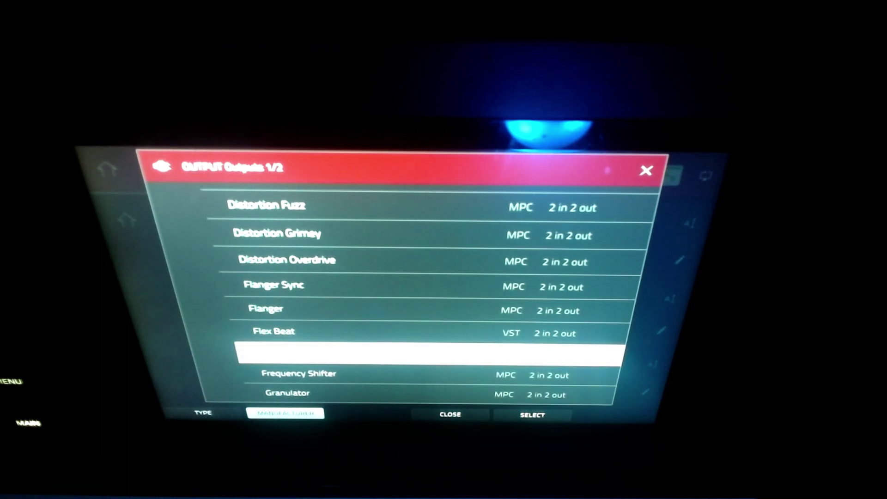
pyautogui.scroll(1, 428, 342)
pyautogui.scroll(-1, 429, 342)
pyautogui.scroll(1, 428, 342)
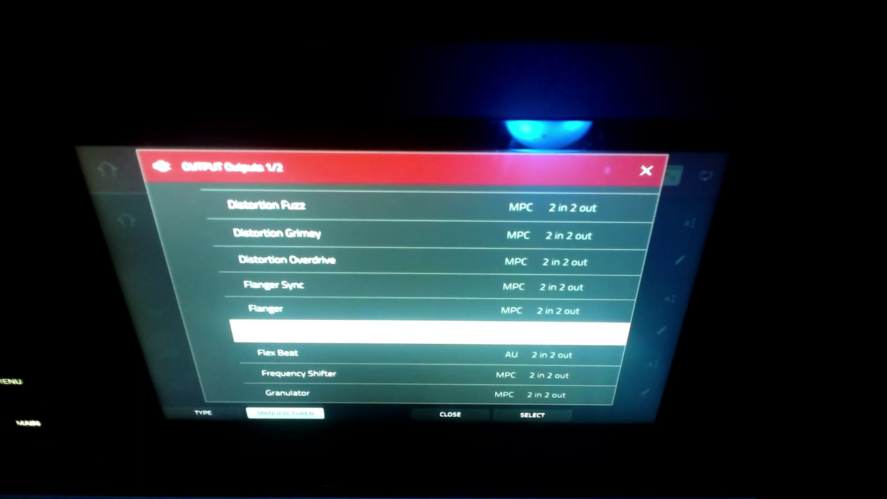
pyautogui.press('Return')
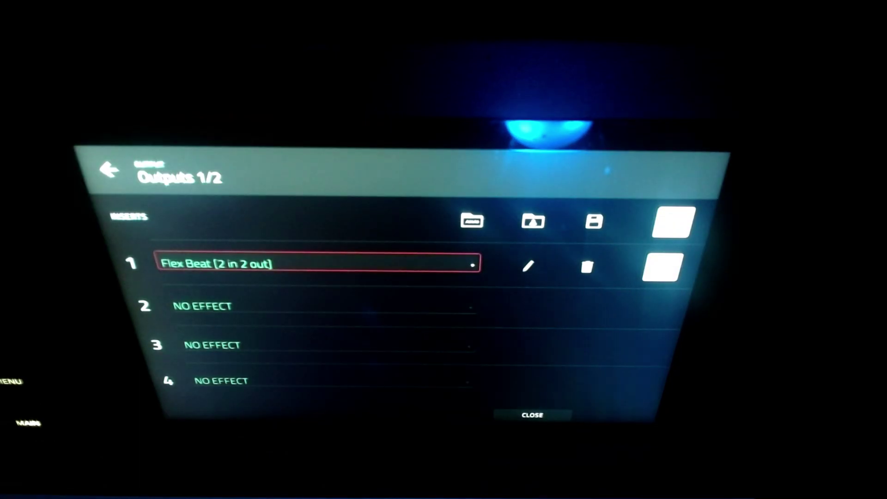